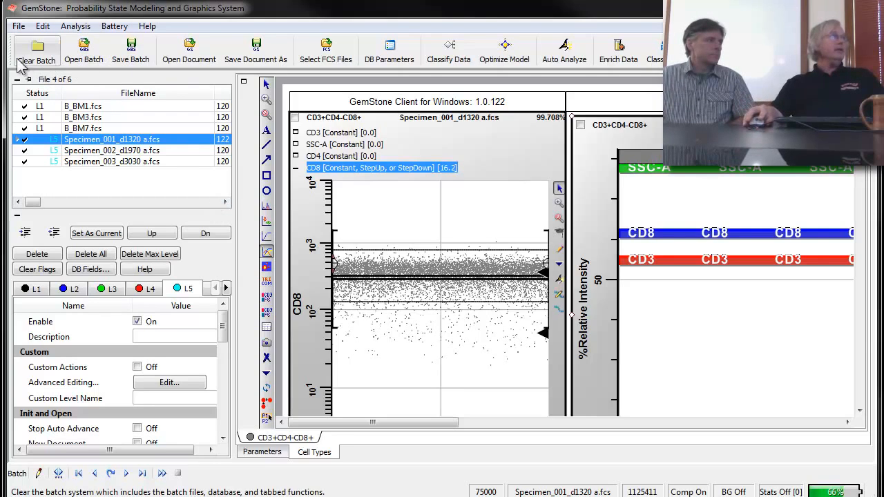
Step: Collapse the batch file panel and add the CD28, CCR7 and CD45RA parameters to the CD3+CD4-CD8+ cell type
click(17, 80)
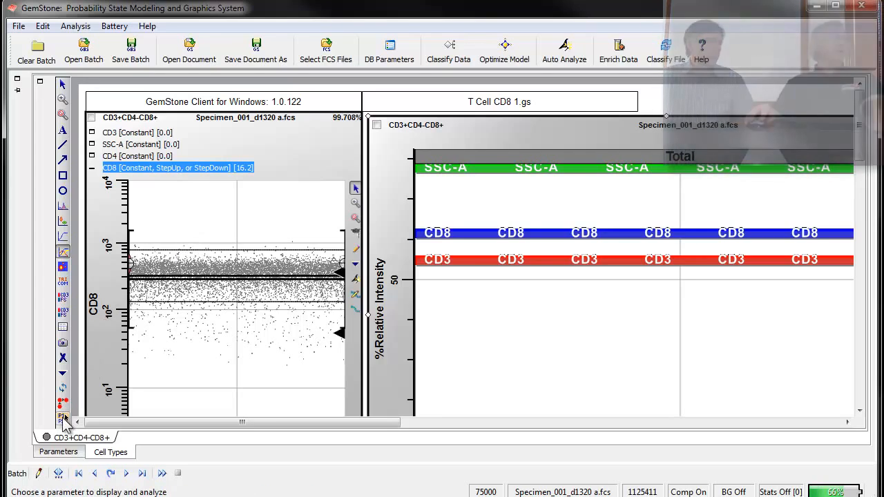
click(63, 416)
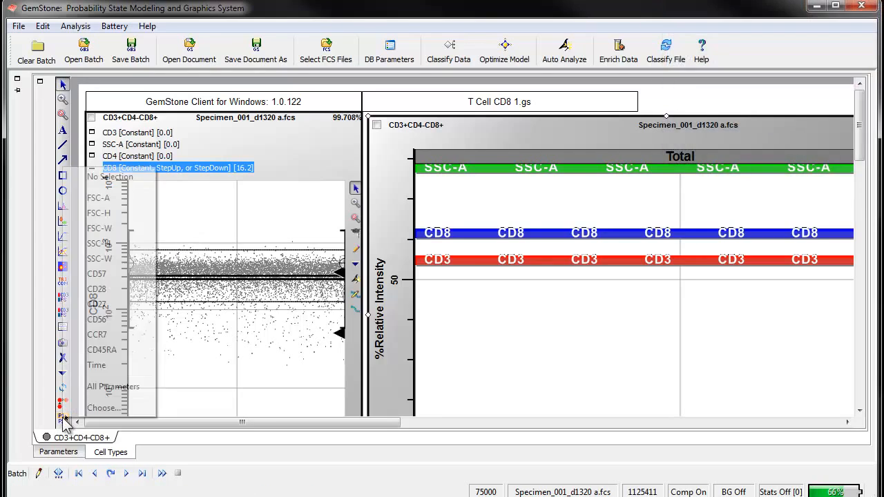
click(105, 296)
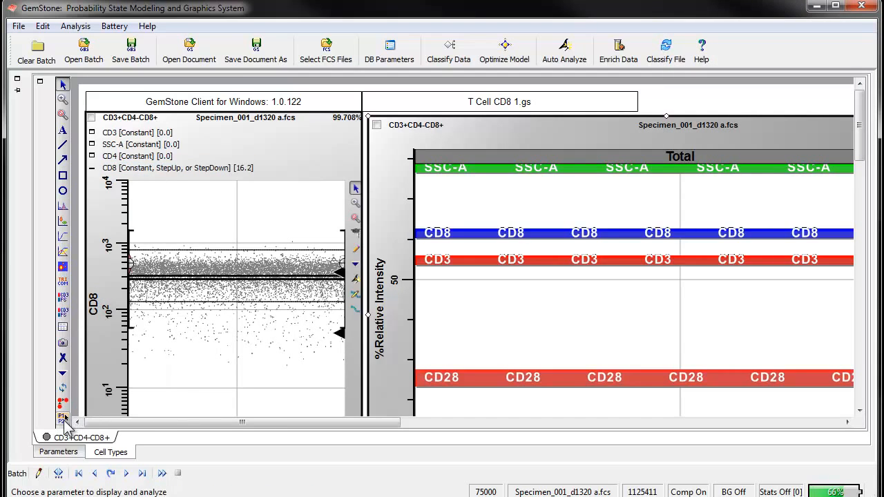
click(65, 420)
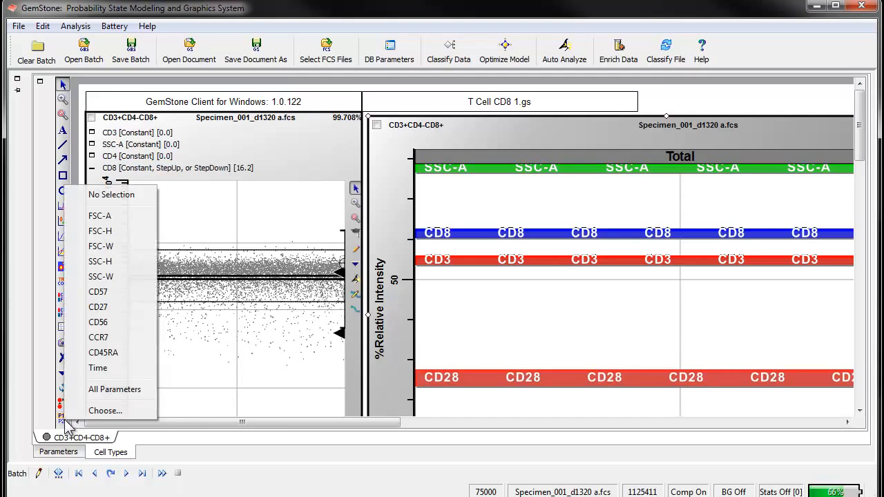
click(98, 341)
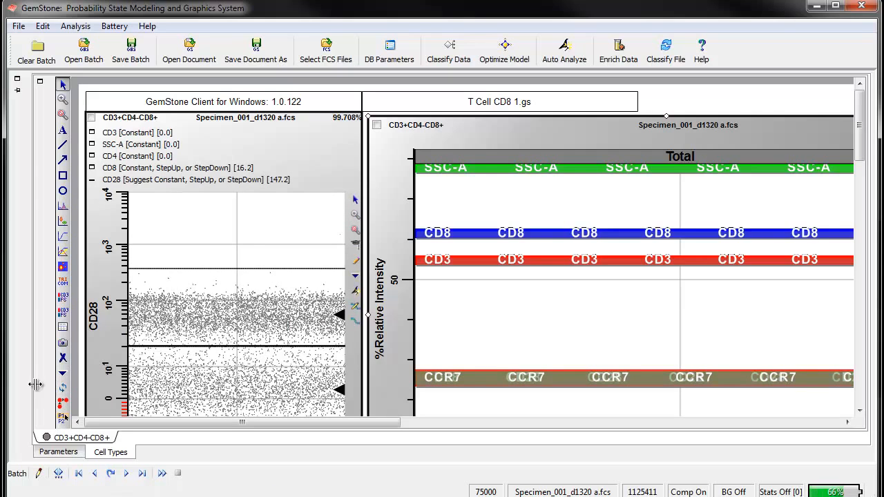
click(65, 420)
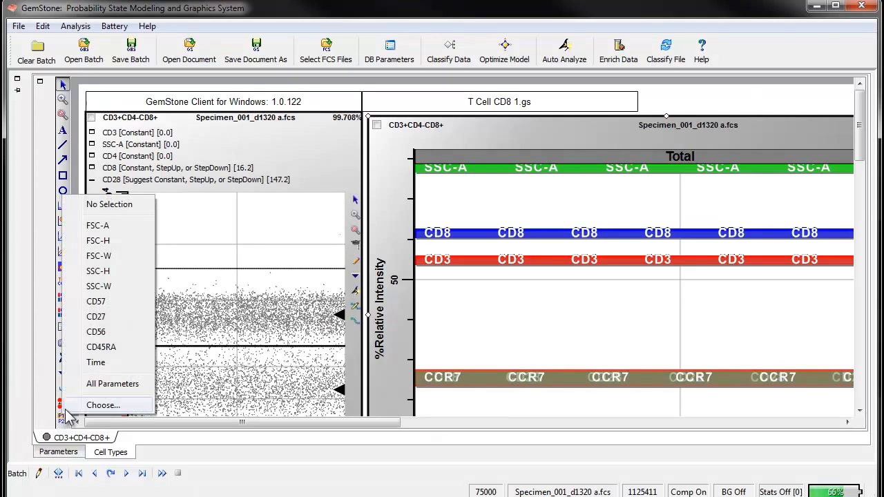
click(98, 348)
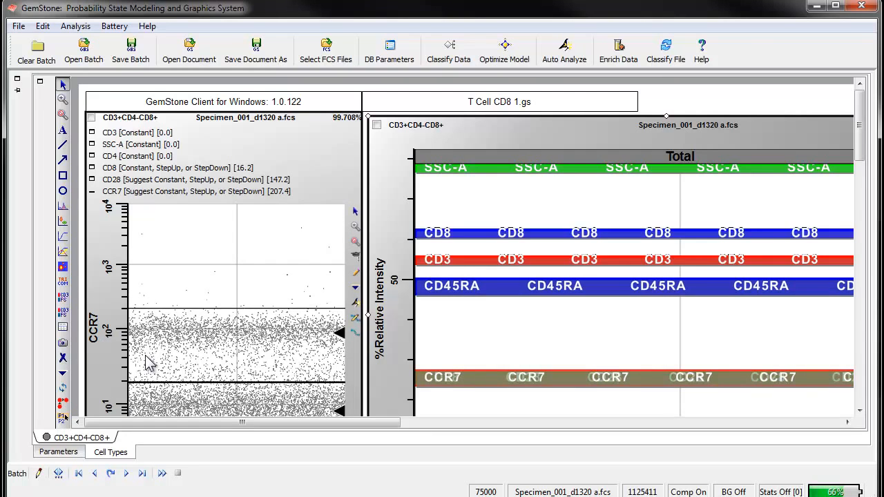
Step: Add the CD57, CD27, CD56 and FSC-A parameters to the CD3+CD4-CD8+ cell type
click(62, 420)
click(96, 326)
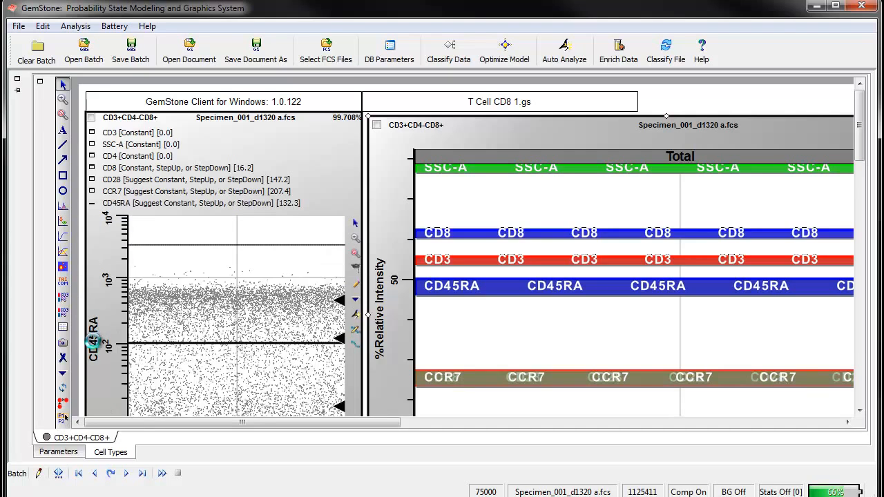
click(64, 420)
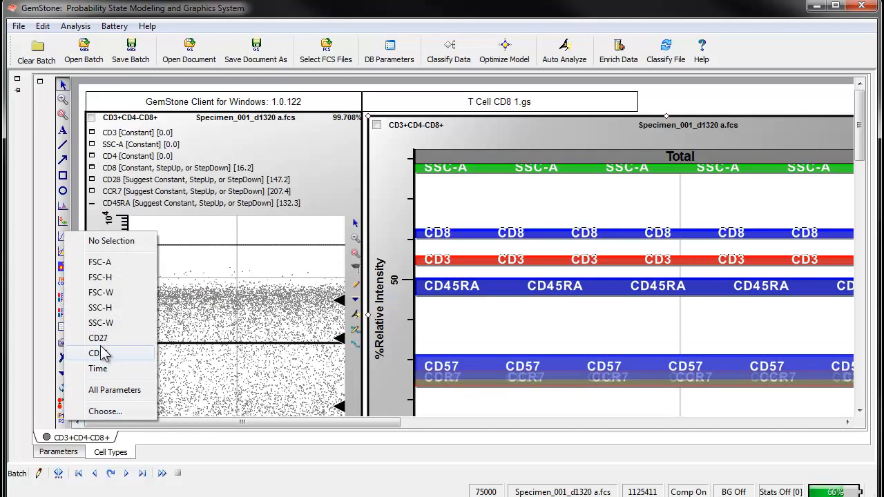
click(100, 339)
click(63, 420)
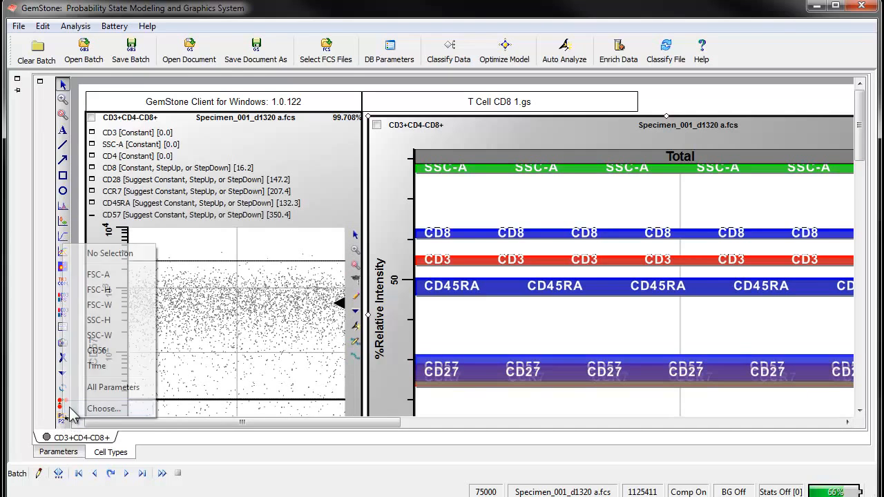
click(100, 354)
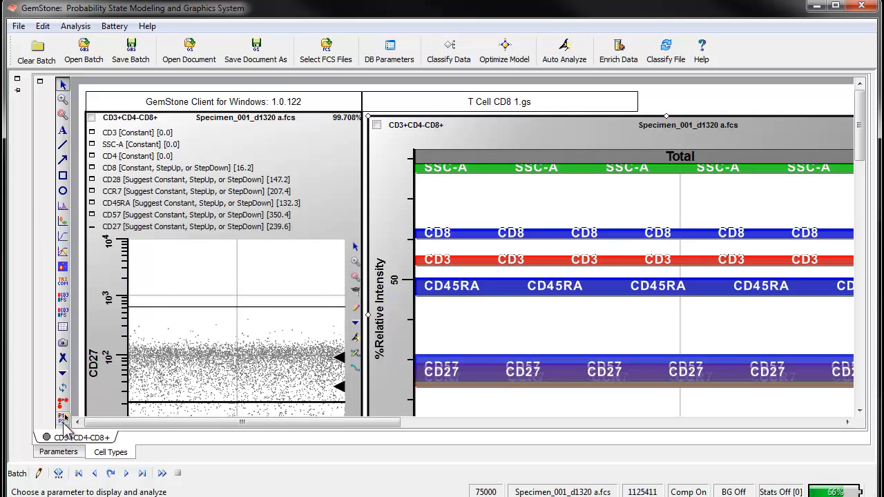
click(63, 420)
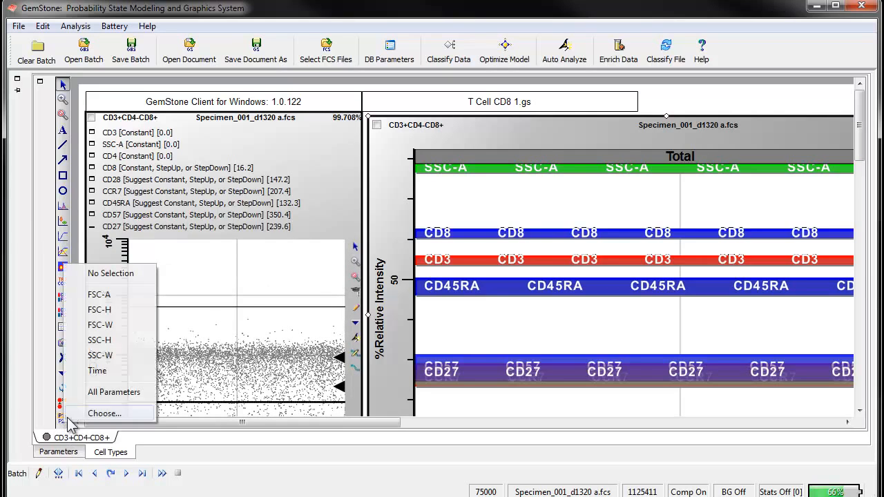
click(101, 295)
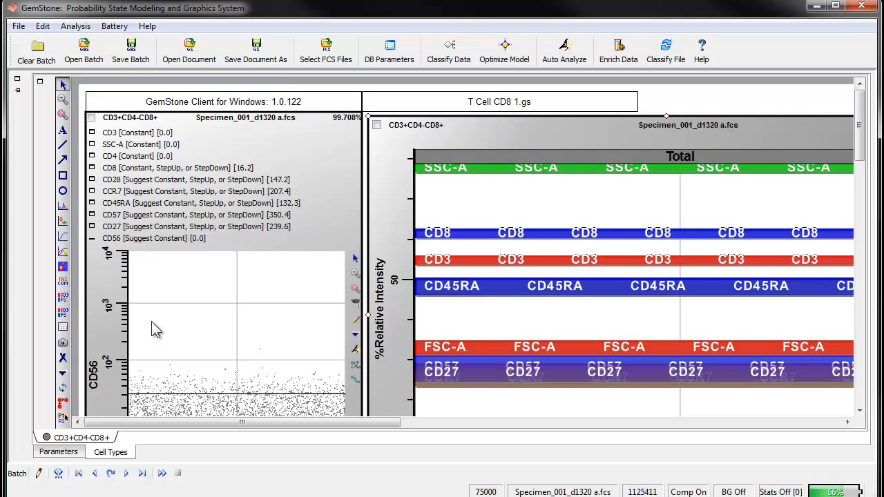
Step: Expand the CD28 expression profile and apply the suggested StepDown profile to it
click(92, 180)
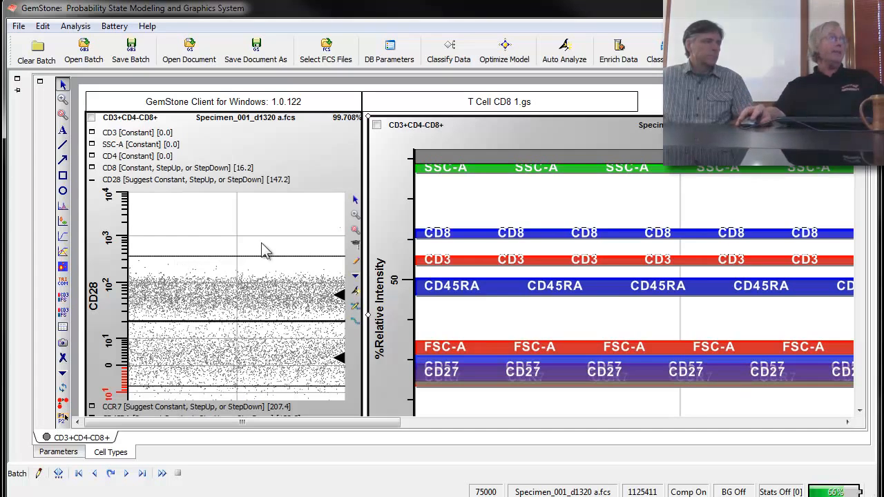
click(356, 248)
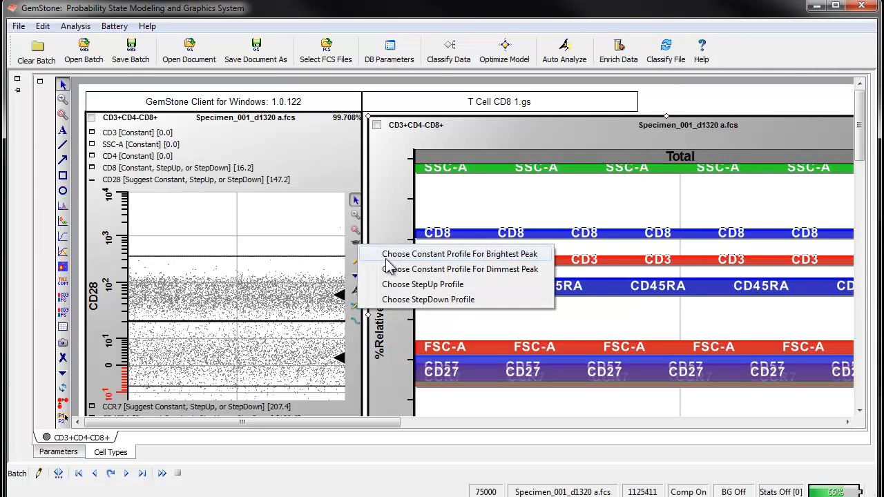
click(384, 301)
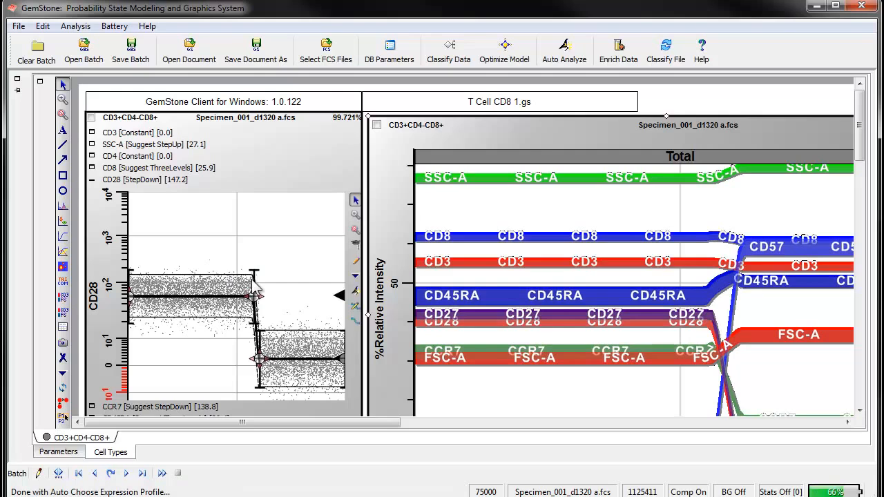
Step: Review the parameter overlay, then expand the CCR7 expression profile and apply the suggested StepDown profile
drag(362, 423, 444, 427)
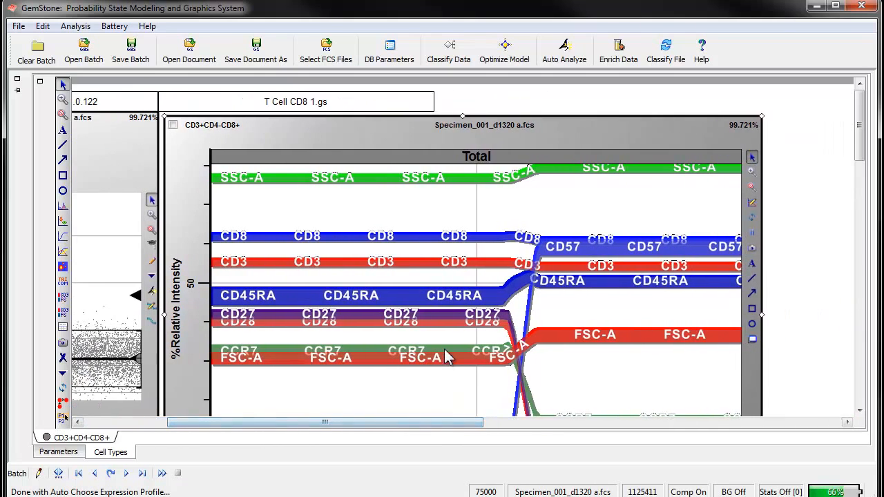
scroll(447, 359, down, 3)
scroll(446, 357, up, 3)
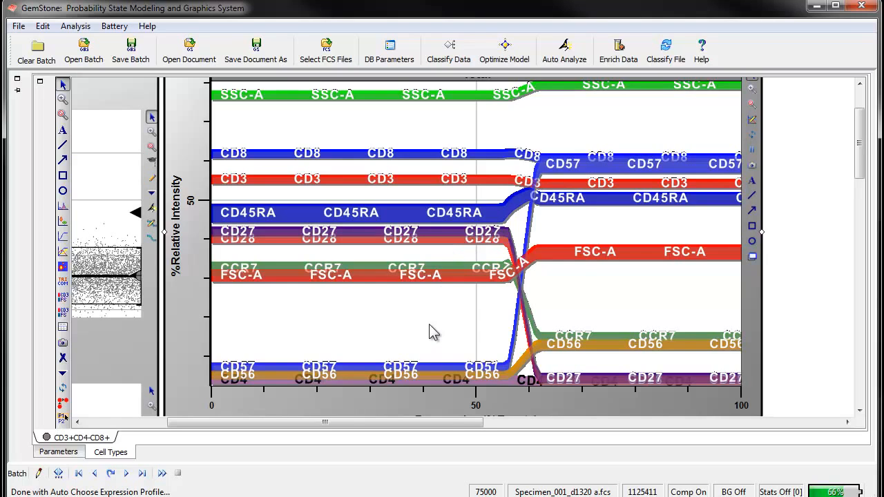
drag(450, 423, 367, 423)
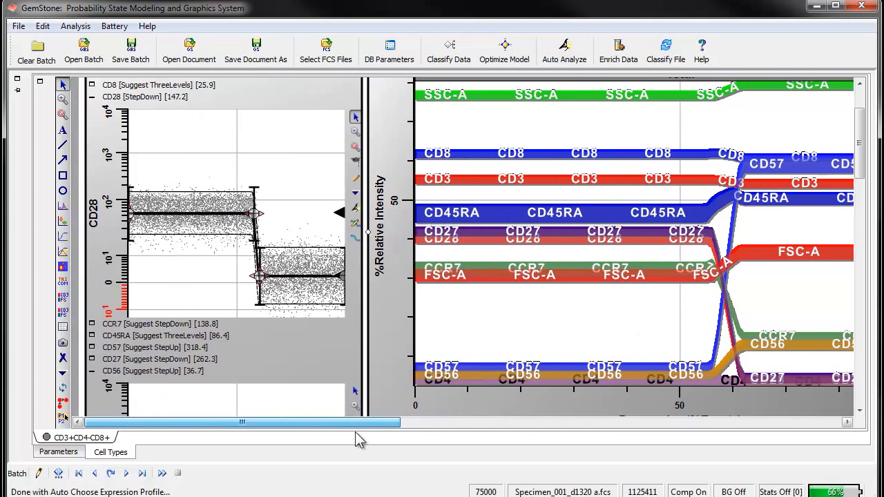
click(92, 325)
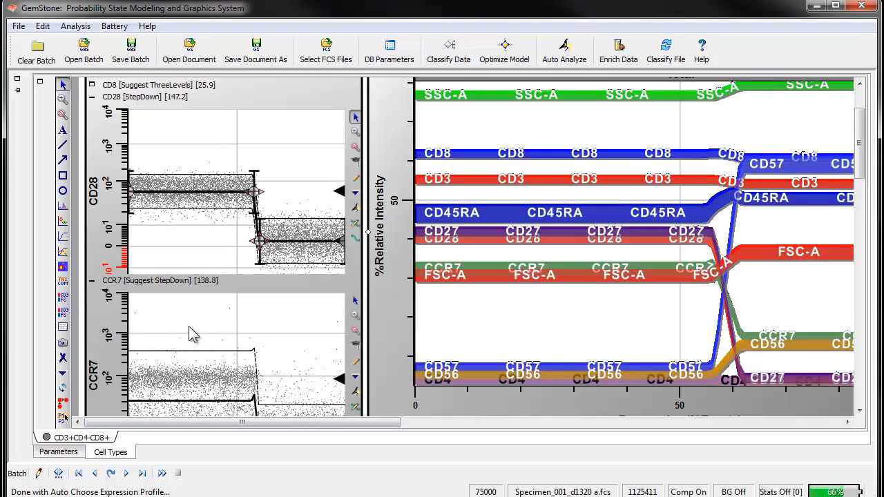
scroll(299, 332, down, 2)
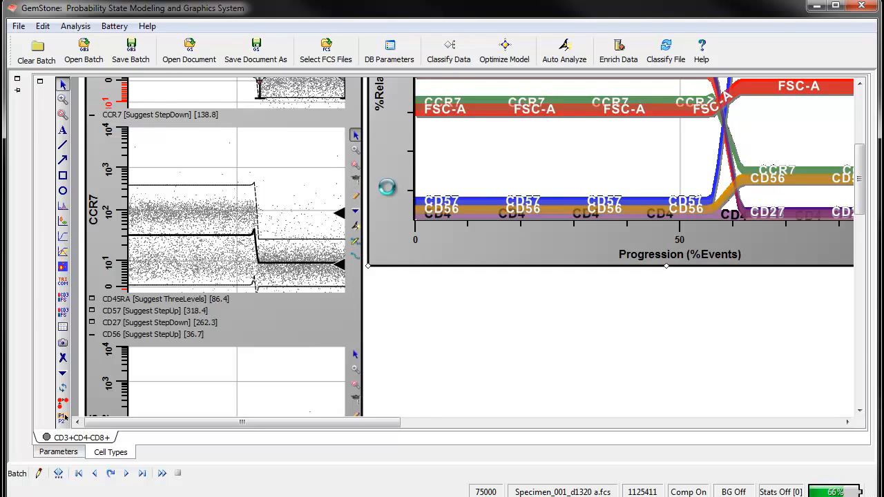
click(356, 181)
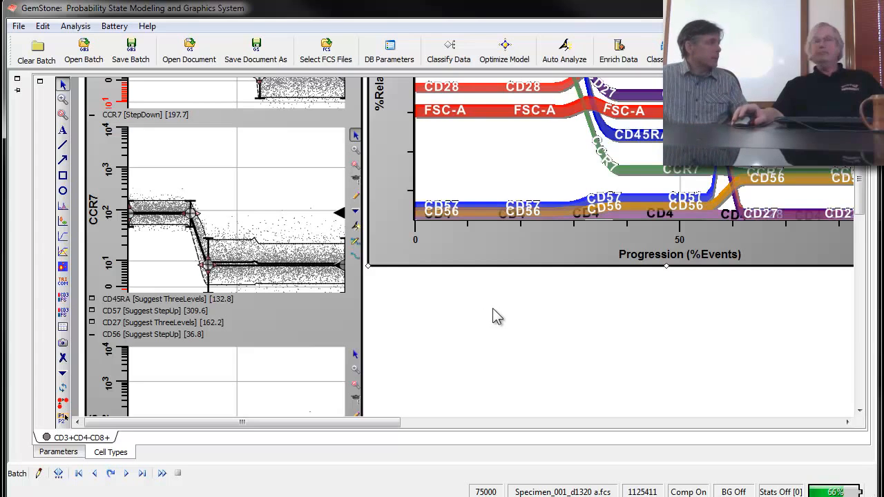
Step: Collapse the CCR7 profile, expand CD45RA and apply the suggested ThreeLevels profile to it
scroll(460, 310, up, 3)
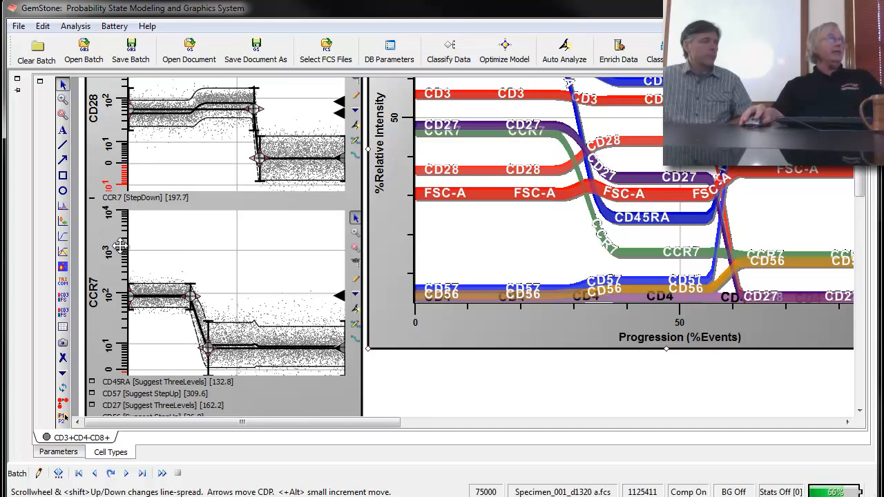
click(91, 198)
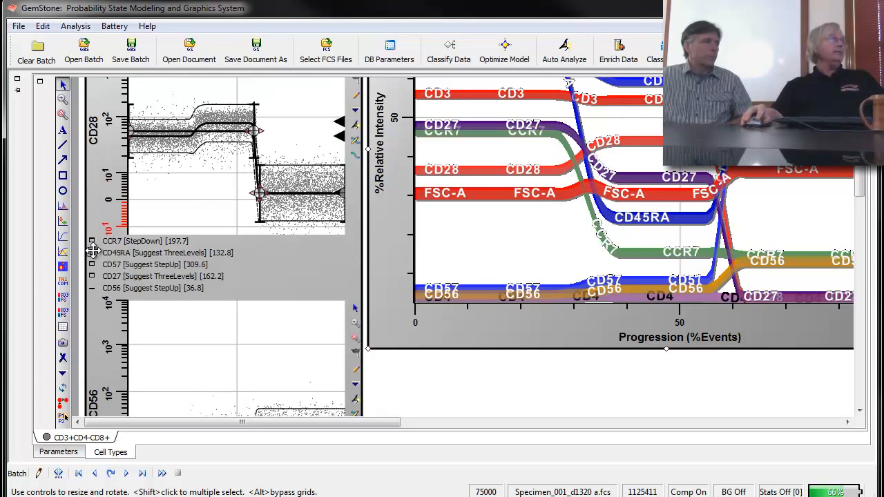
click(93, 253)
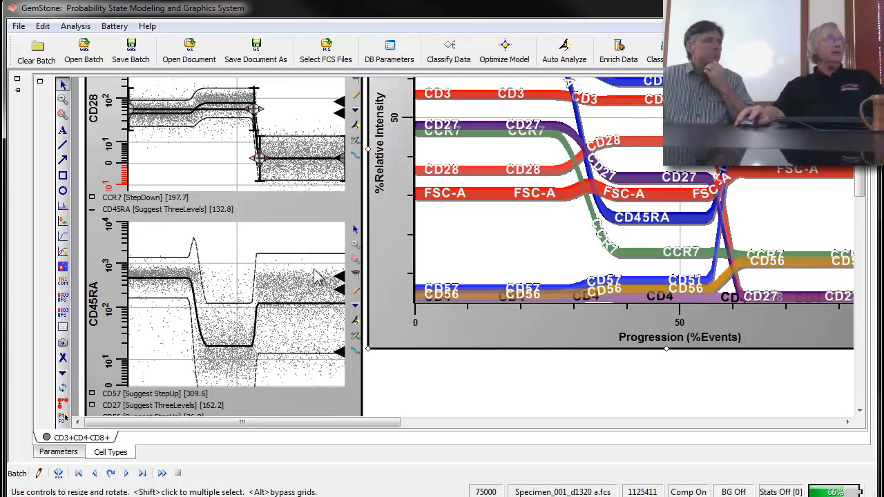
click(354, 274)
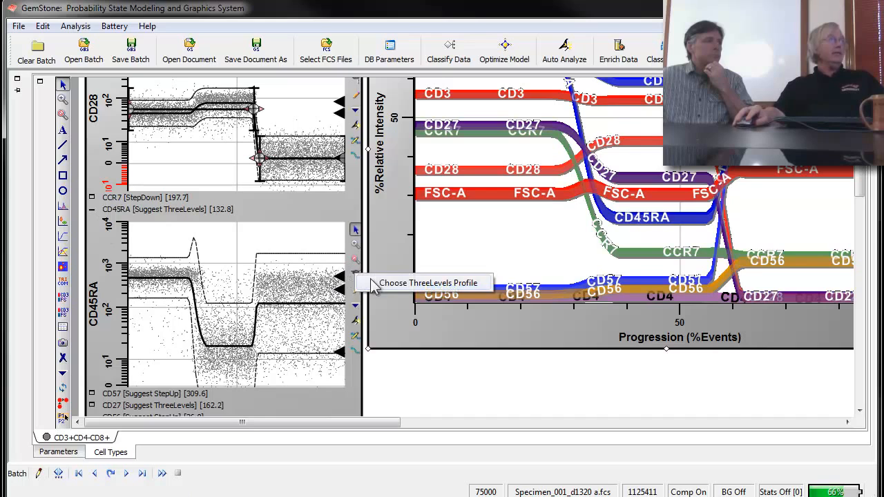
click(379, 281)
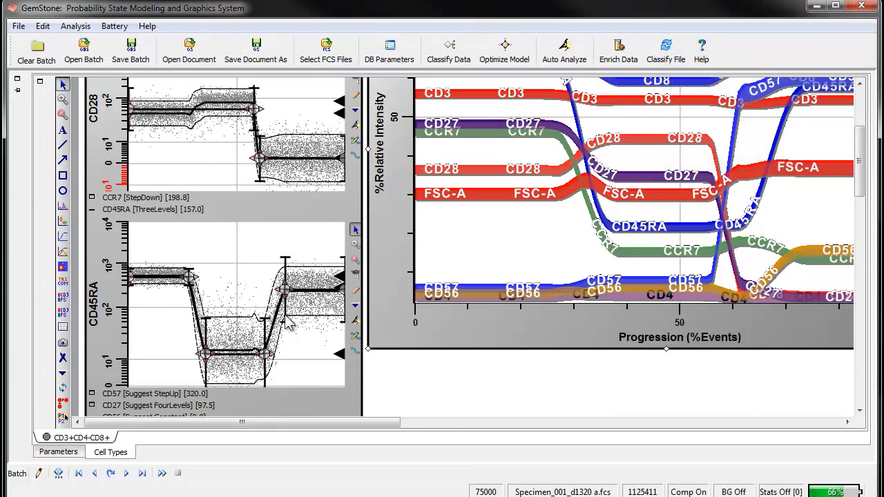
Step: Create stage zones for the CD3+CD4-CD8+ cell type and review them in the overlay and dot plots
scroll(347, 331, up, 3)
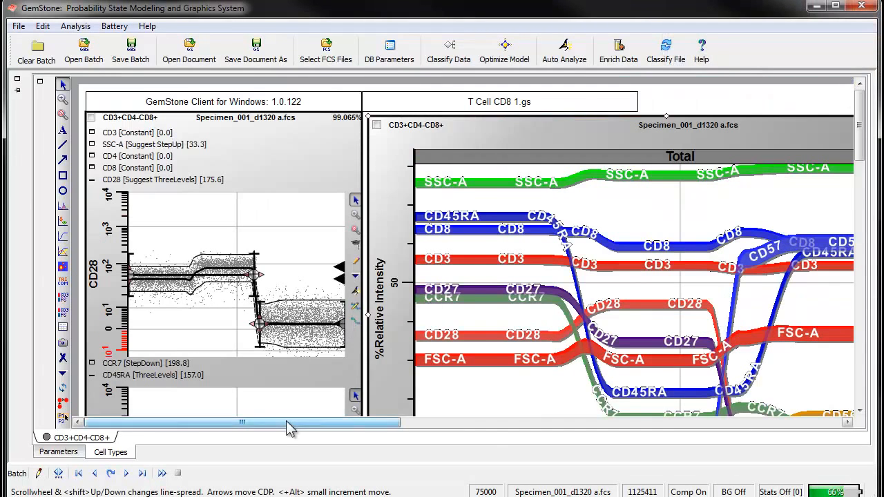
drag(287, 423, 351, 424)
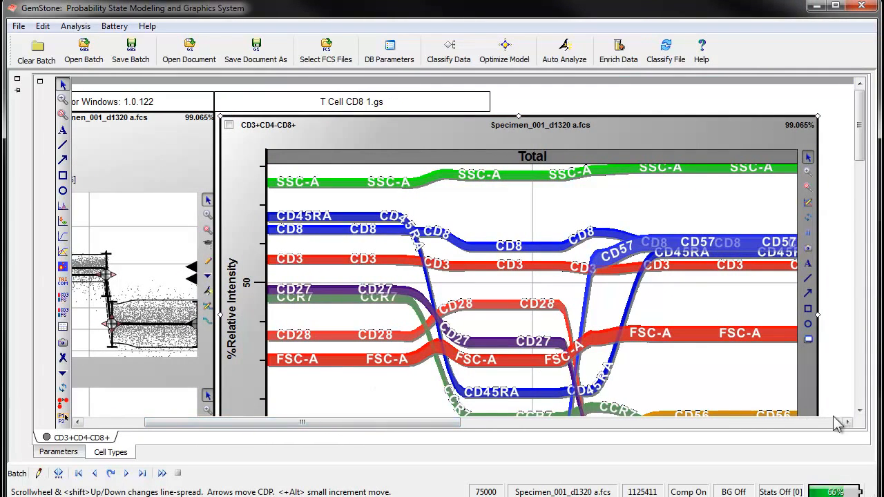
click(861, 411)
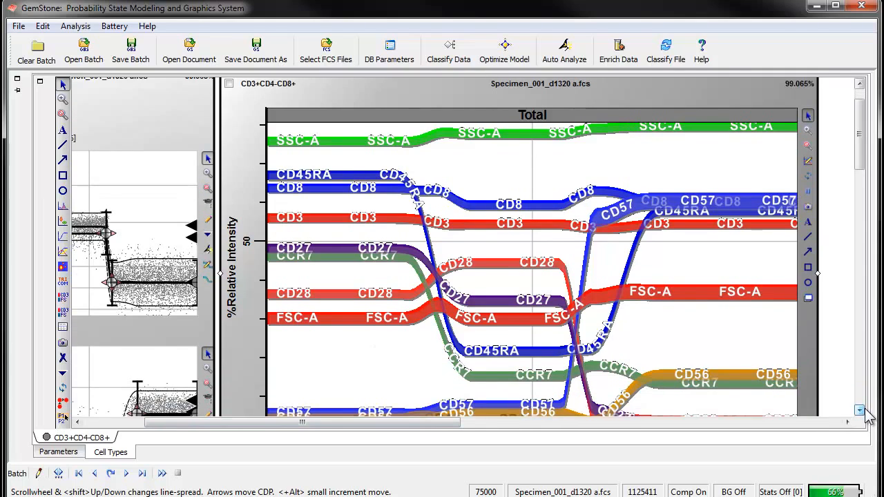
click(861, 410)
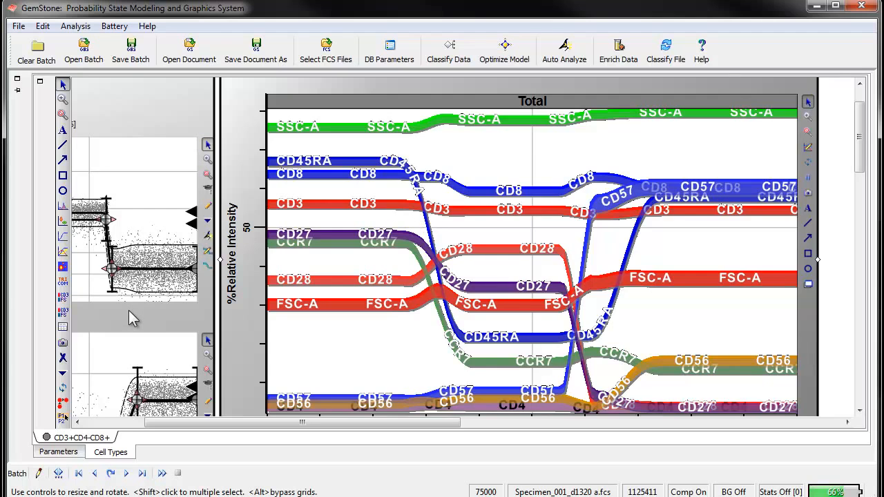
click(62, 374)
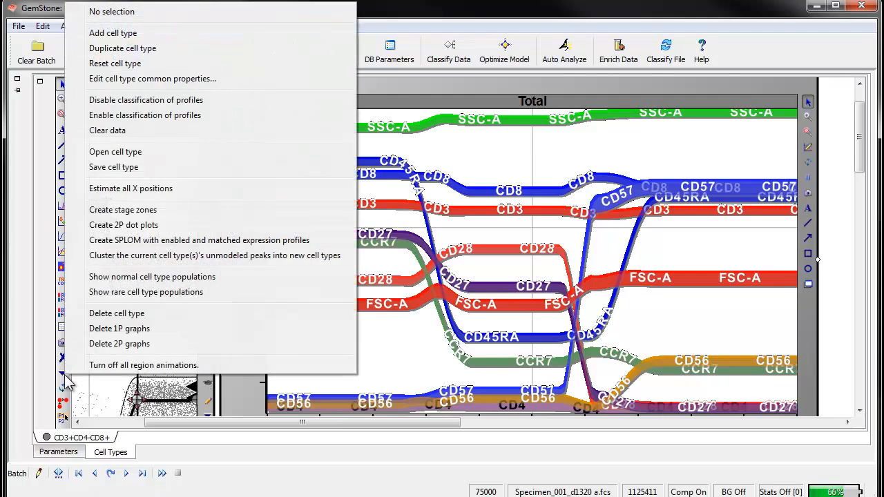
click(119, 211)
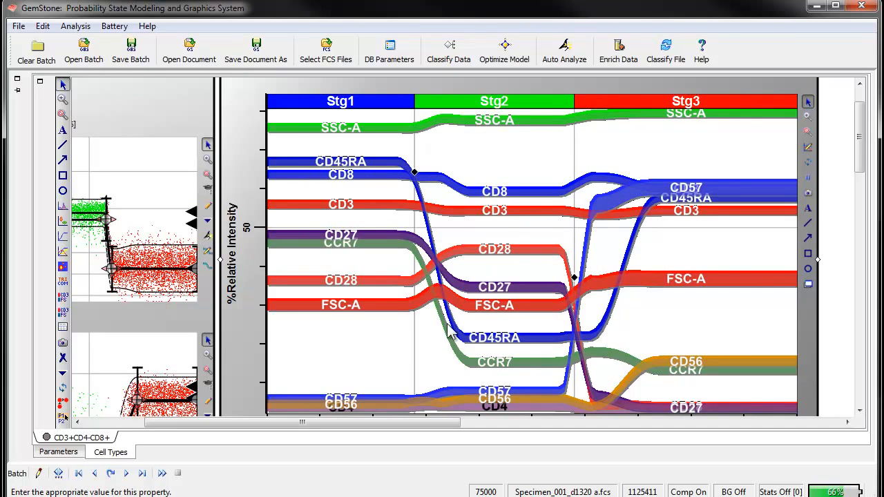
drag(388, 422, 348, 422)
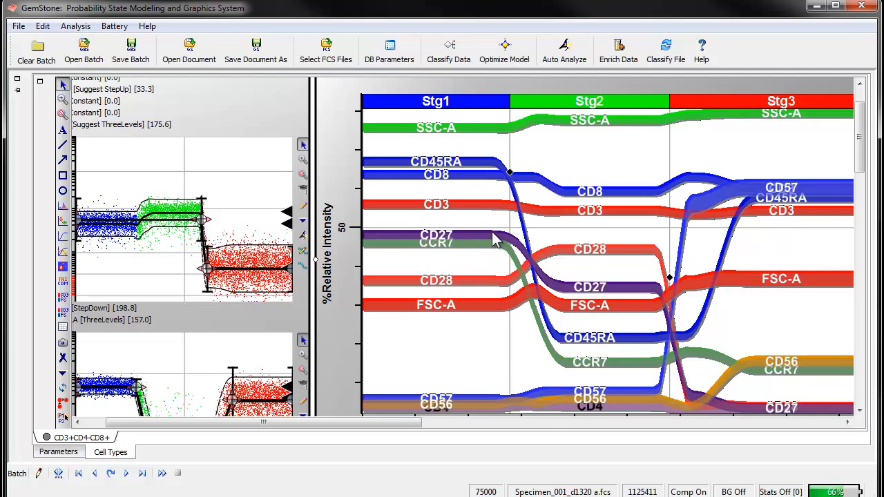
scroll(494, 238, up, 2)
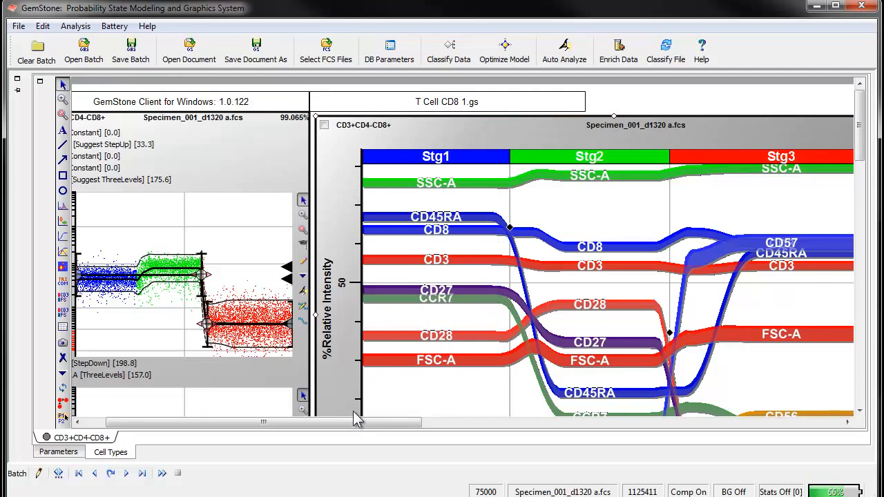
Step: Save the model as a template named T Cell CD8 2.gs in the Models folder, replacing the existing file
drag(351, 425, 308, 426)
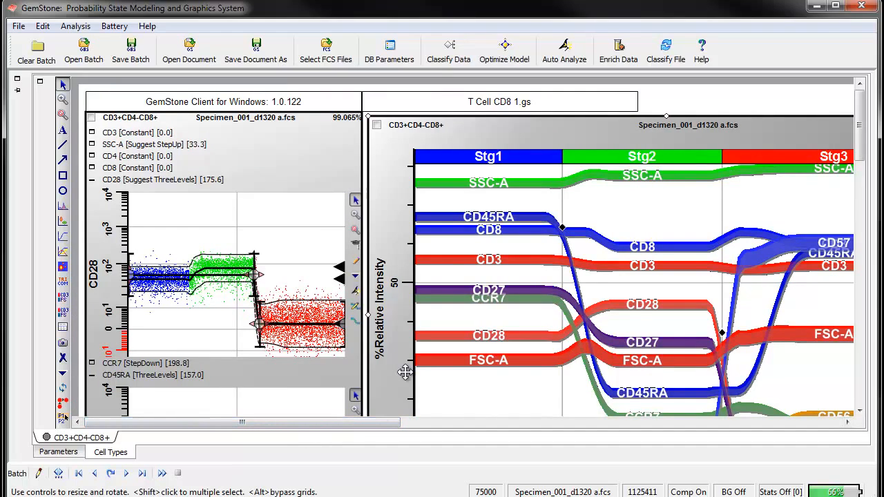
click(19, 28)
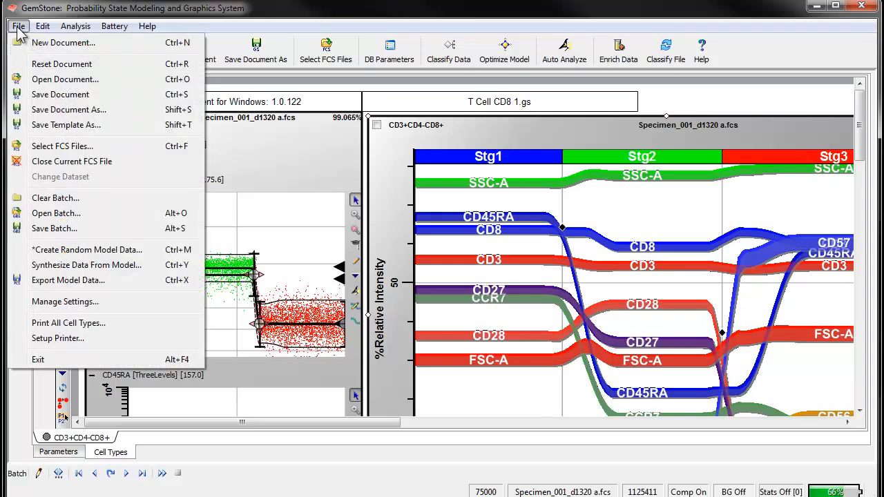
click(52, 126)
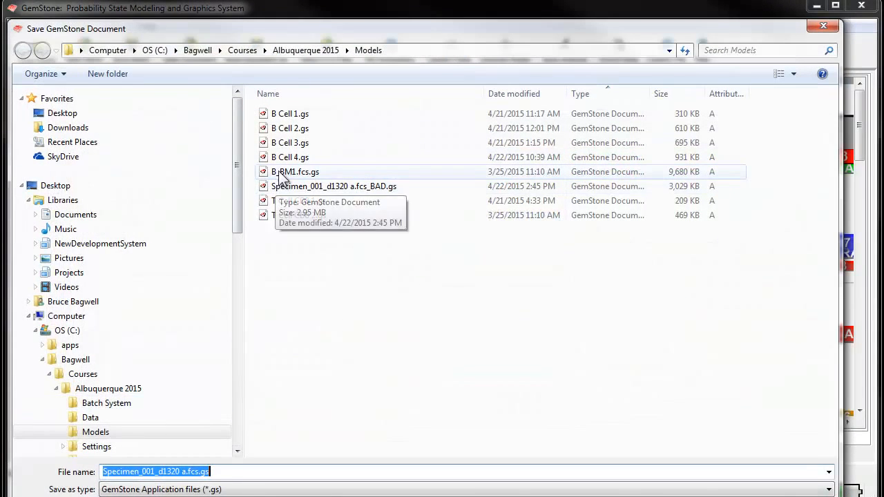
click(284, 215)
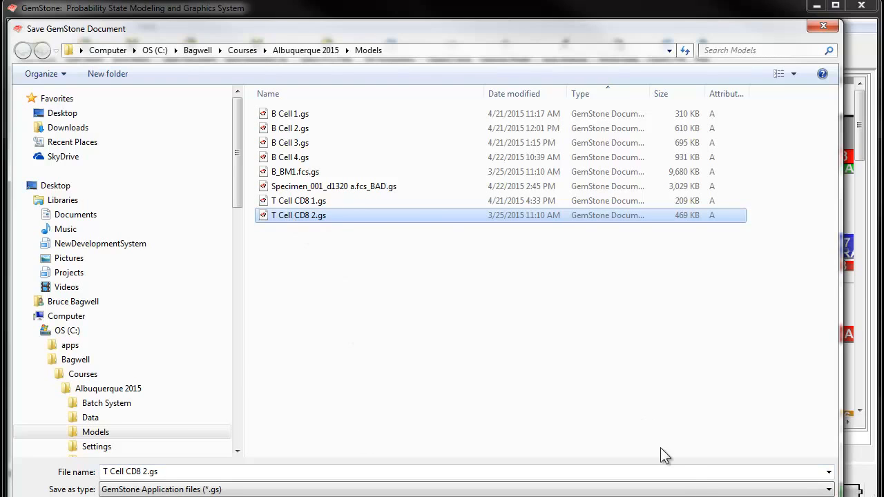
key(Return)
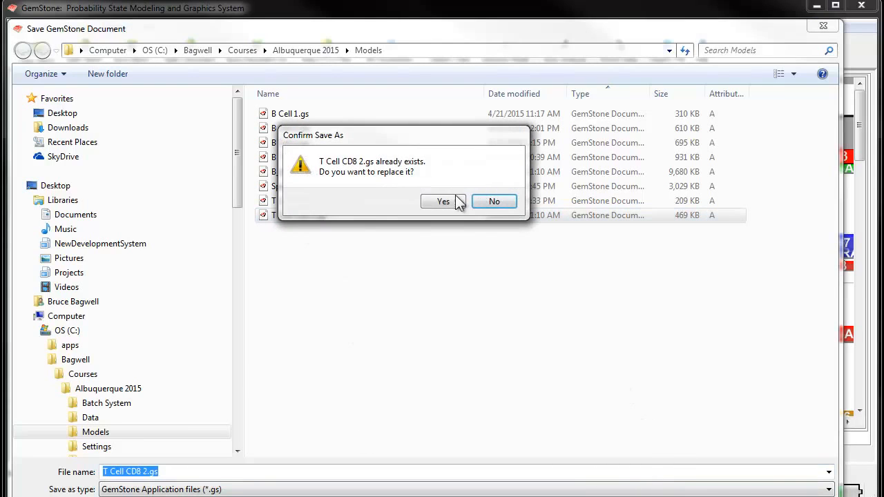
click(450, 205)
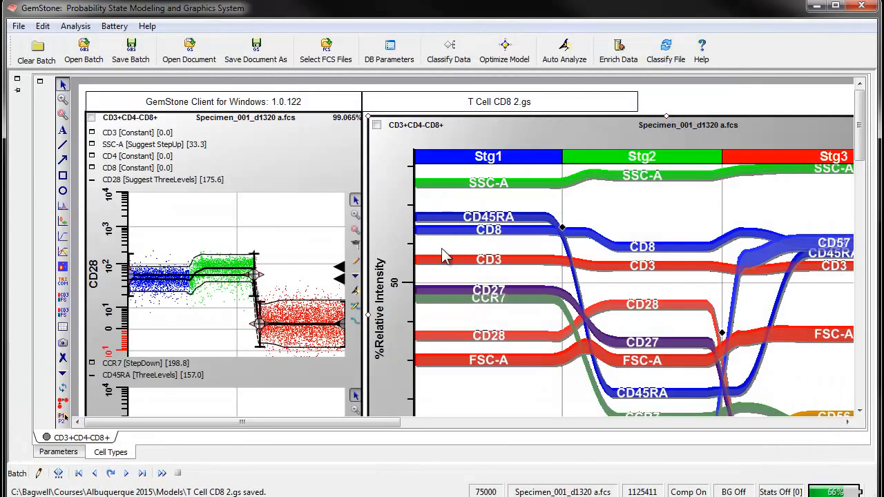
Step: Set the target file in the L5 batch level's open template options to T Cell CD8 2.gs
click(17, 79)
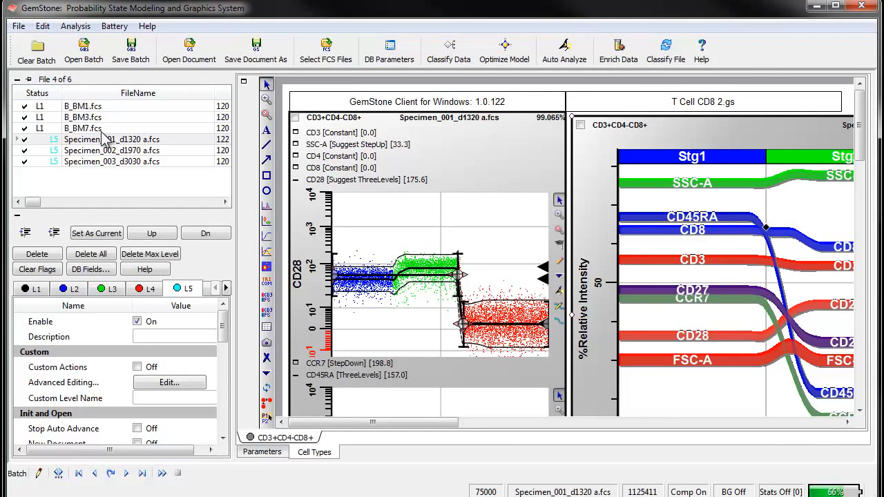
drag(222, 335, 220, 359)
click(166, 384)
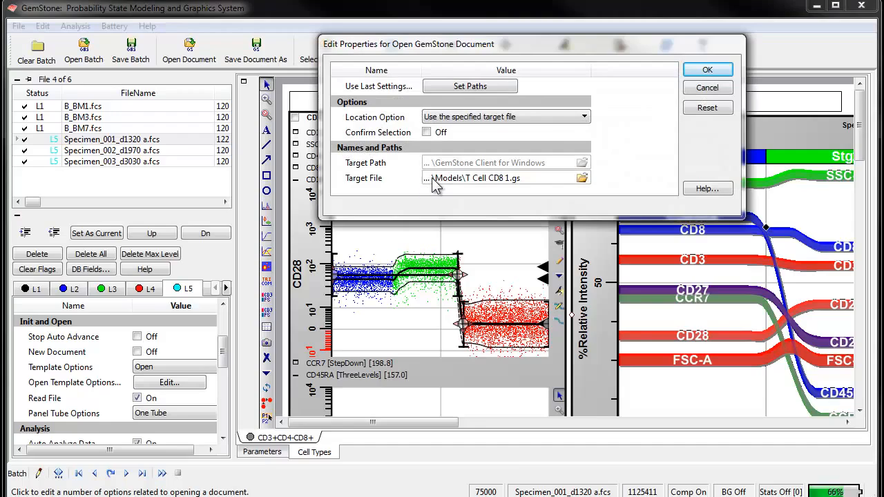
click(433, 180)
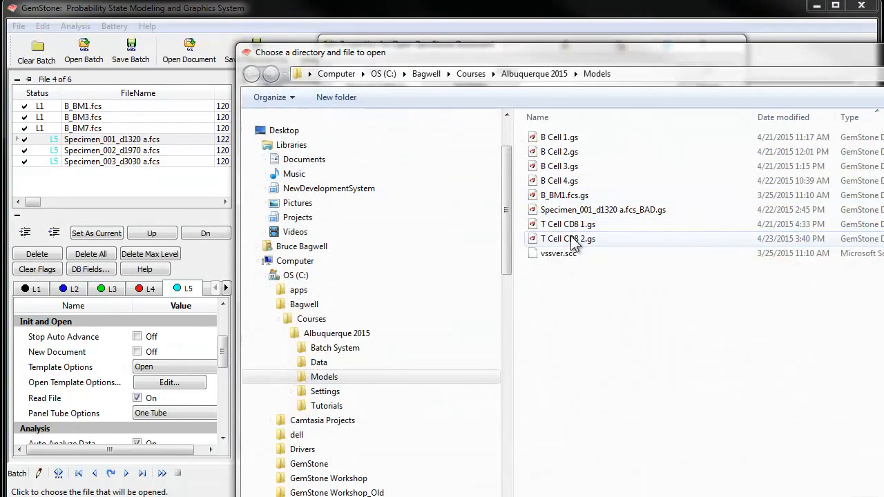
click(573, 241)
click(878, 494)
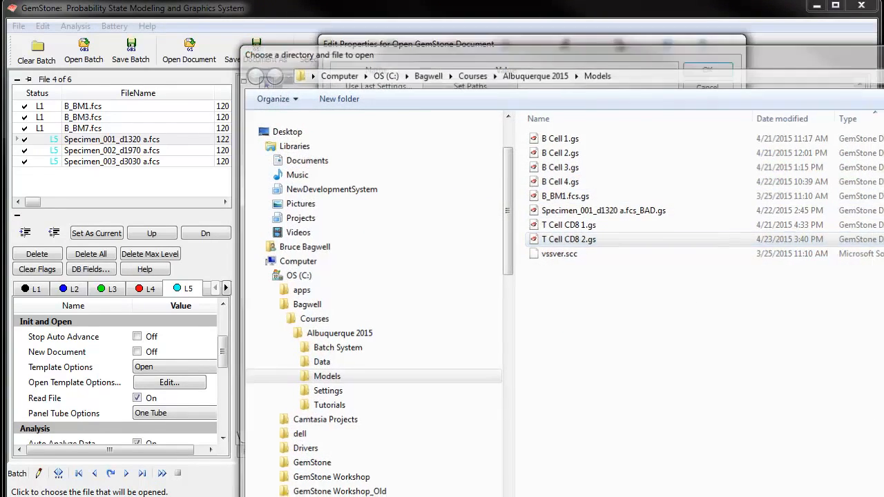
click(726, 69)
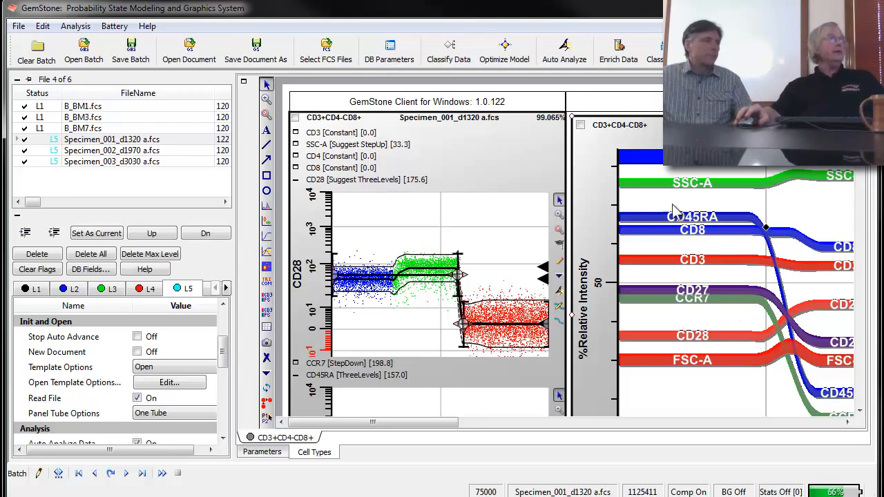
Step: Create a SPLOM with enabled and matched expression profiles, accept the page resize, and turn on animation mode
click(266, 374)
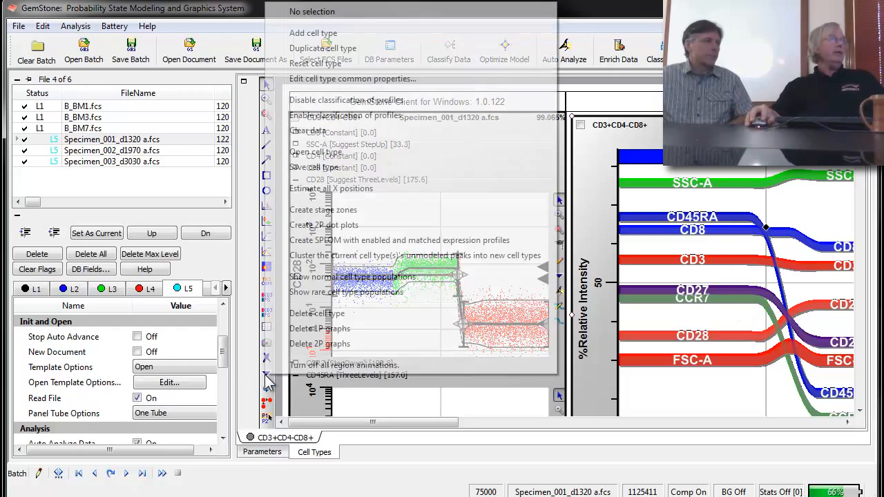
click(329, 240)
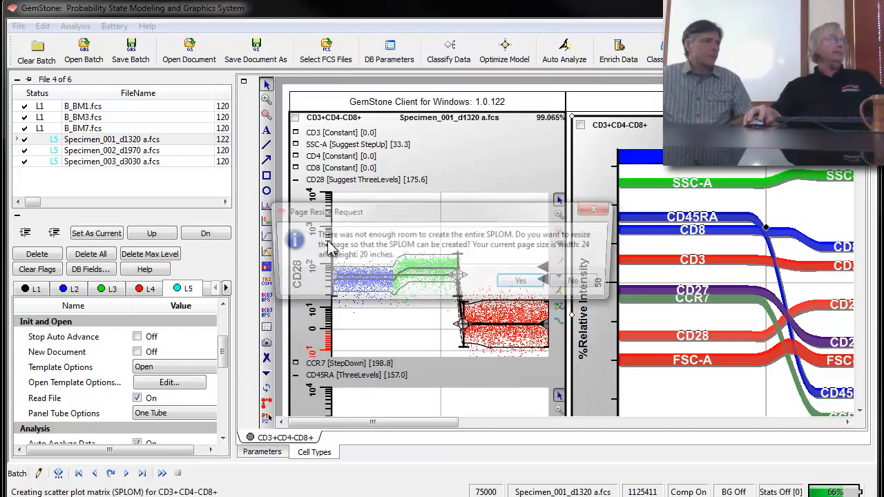
click(525, 284)
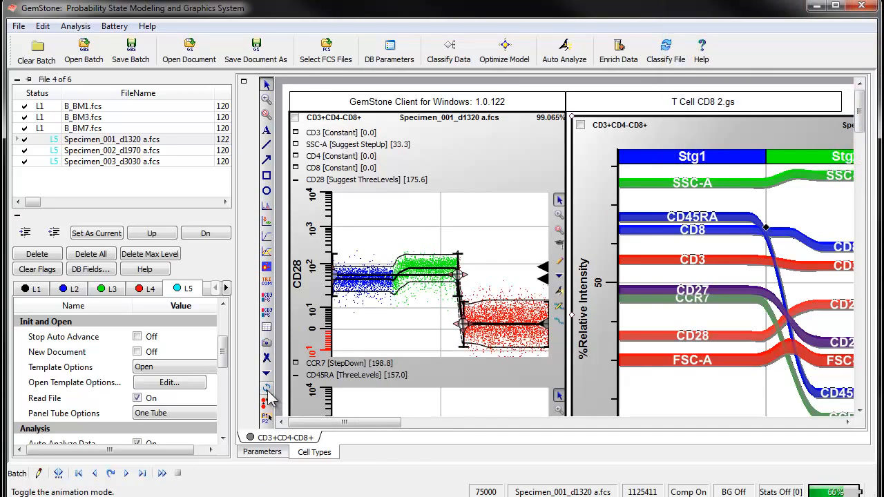
click(267, 391)
Step: Examine the animated SPLOM plots of CD4, CD8 and CD28 against the other markers, then the animated stages in the parameter overlay
drag(306, 423, 388, 430)
scroll(436, 339, down, 5)
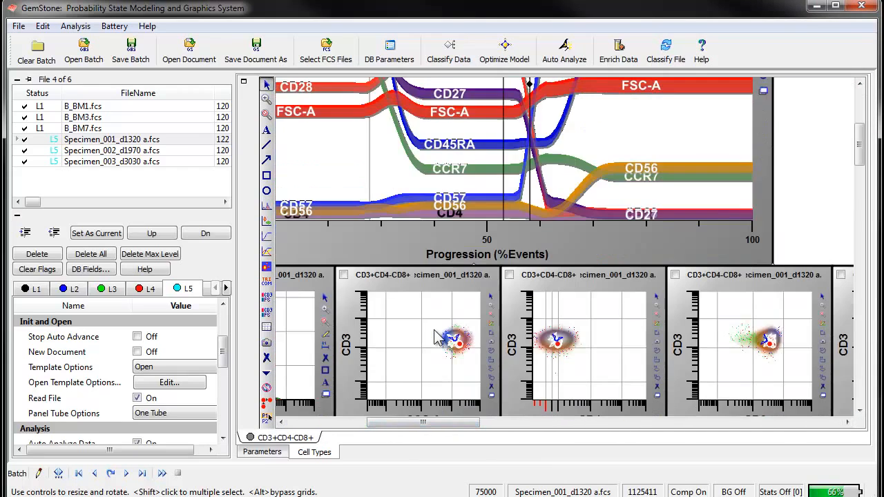
scroll(437, 338, down, 2)
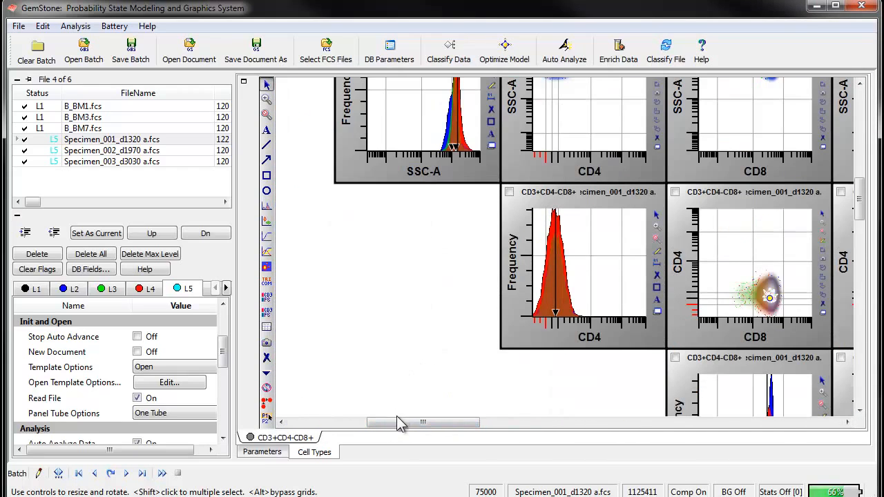
drag(399, 423, 504, 414)
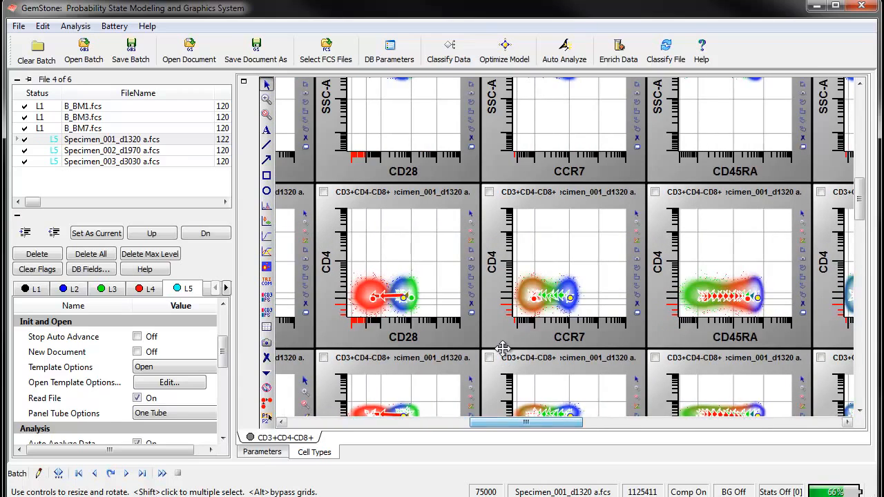
scroll(502, 358, down, 2)
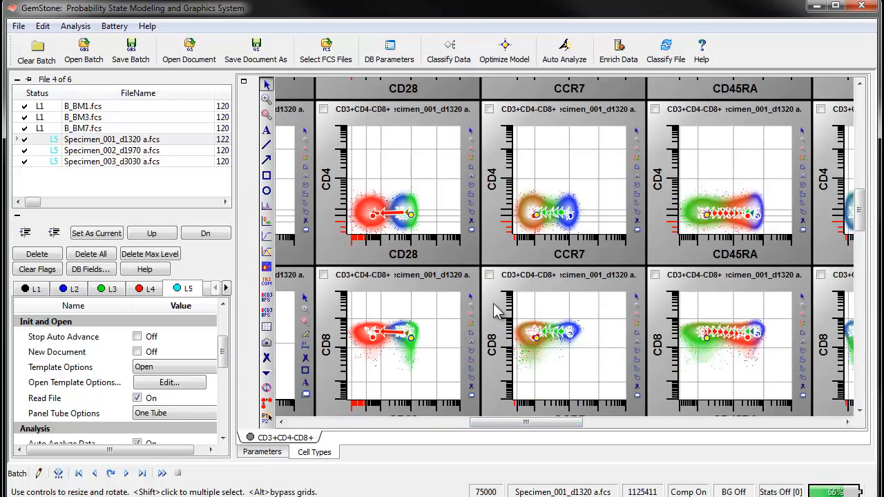
scroll(492, 330, down, 2)
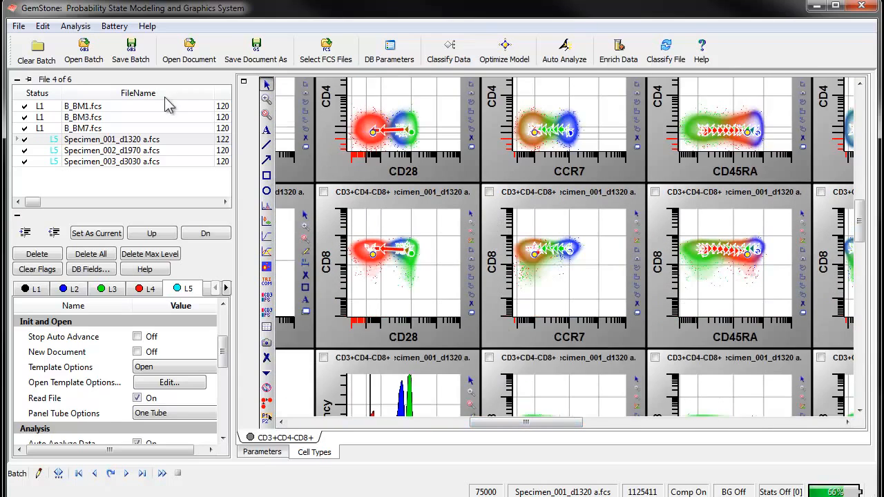
click(17, 79)
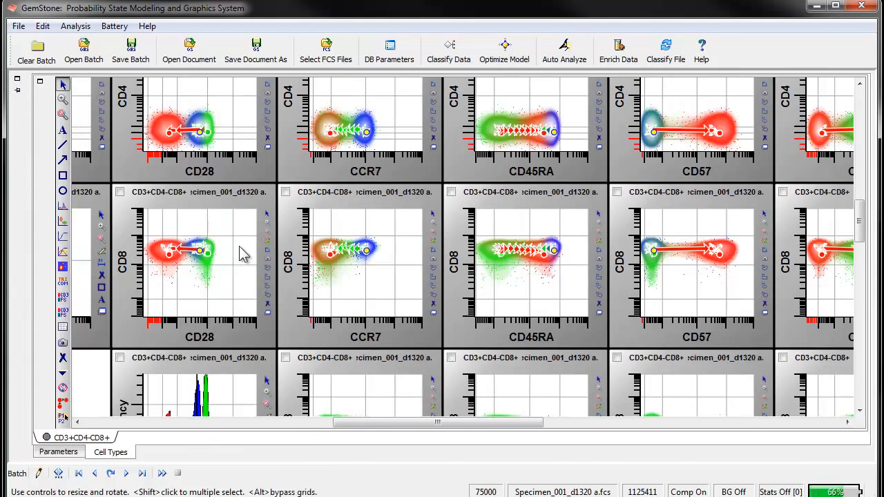
scroll(359, 304, down, 4)
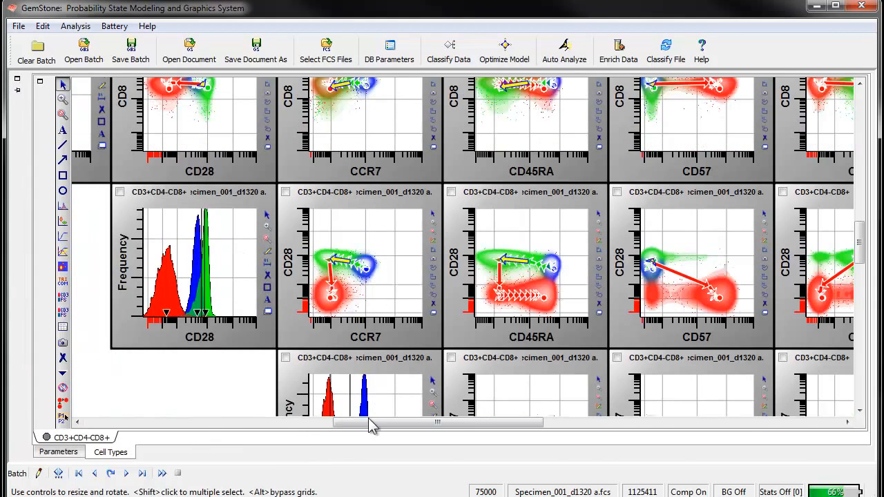
drag(373, 426, 416, 428)
scroll(449, 358, up, 2)
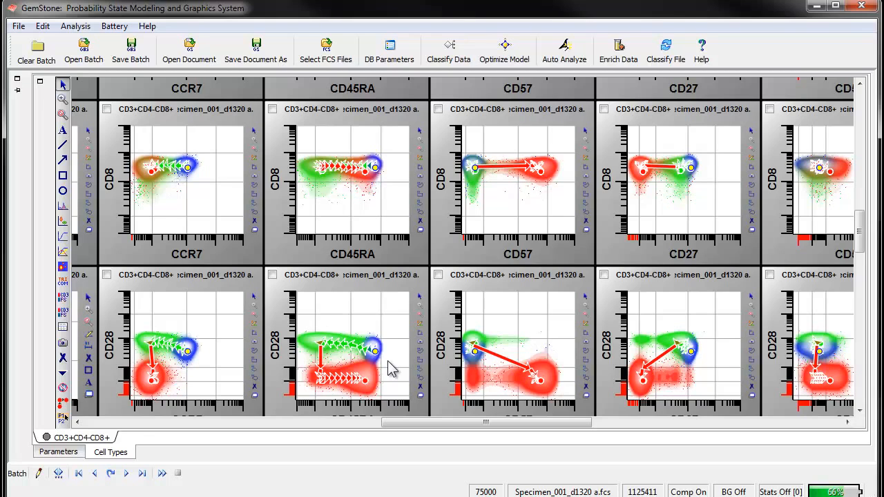
scroll(413, 345, up, 2)
scroll(412, 346, up, 10)
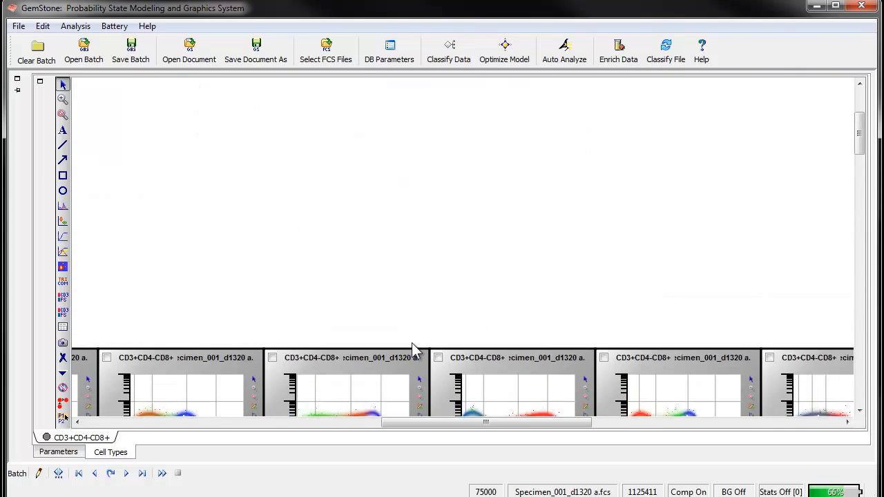
click(224, 424)
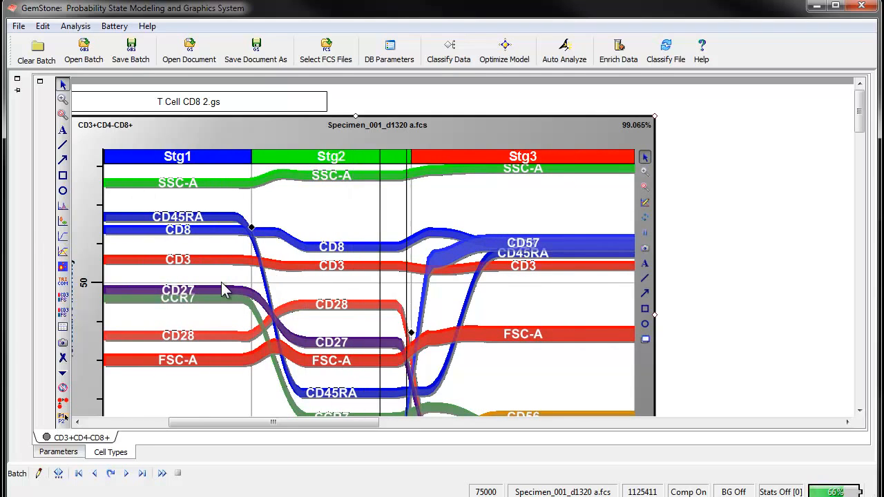
drag(279, 423, 210, 426)
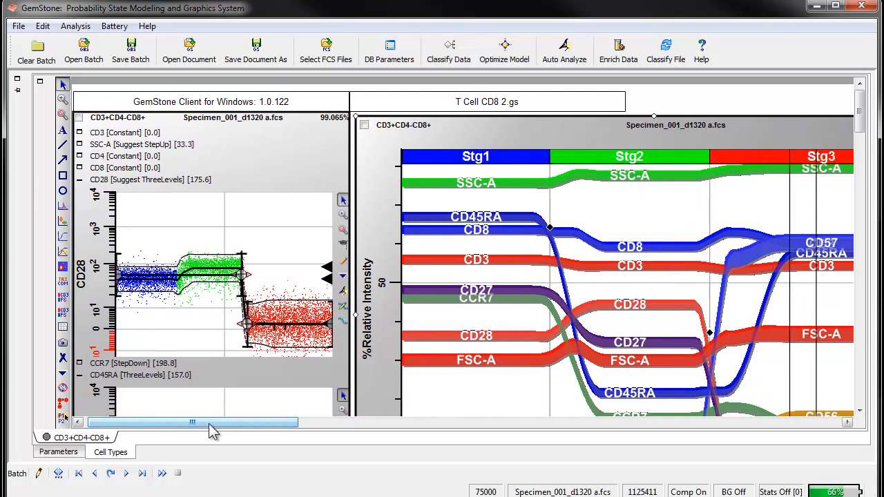
Step: Run the batch file Specimen_002_d1970 a.fcs through the template and review its parameter overlay
click(17, 78)
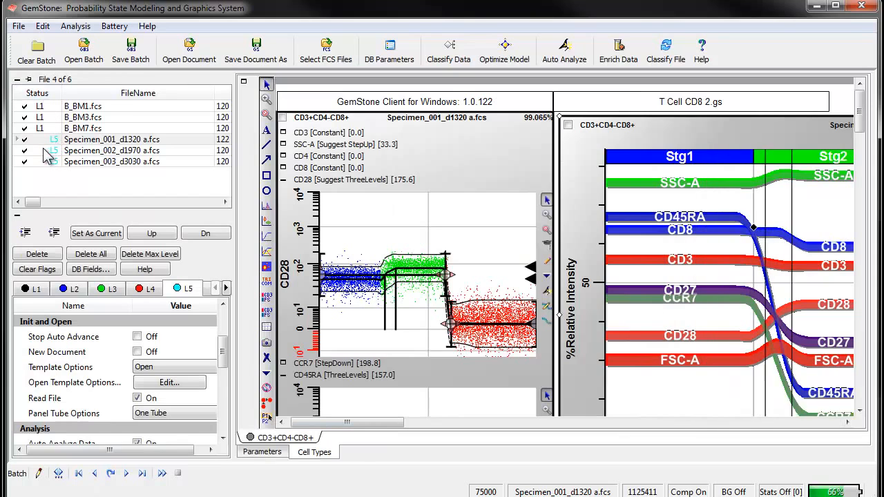
double_click(90, 150)
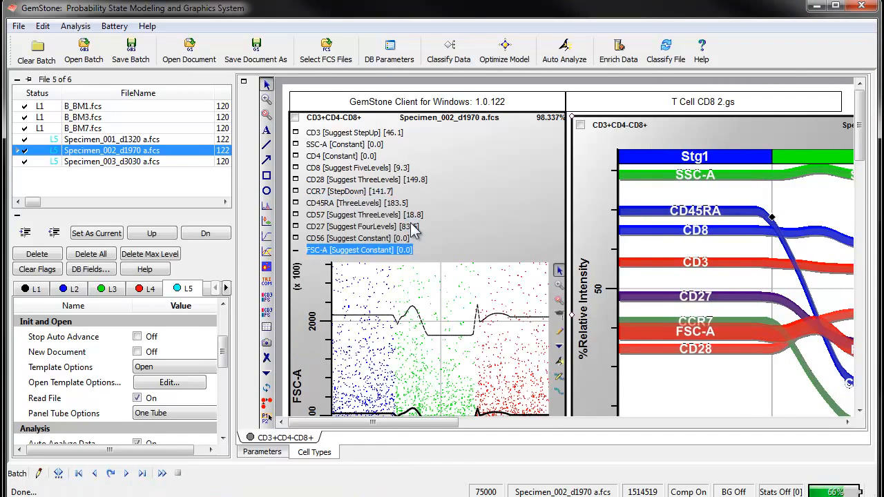
drag(442, 422, 534, 432)
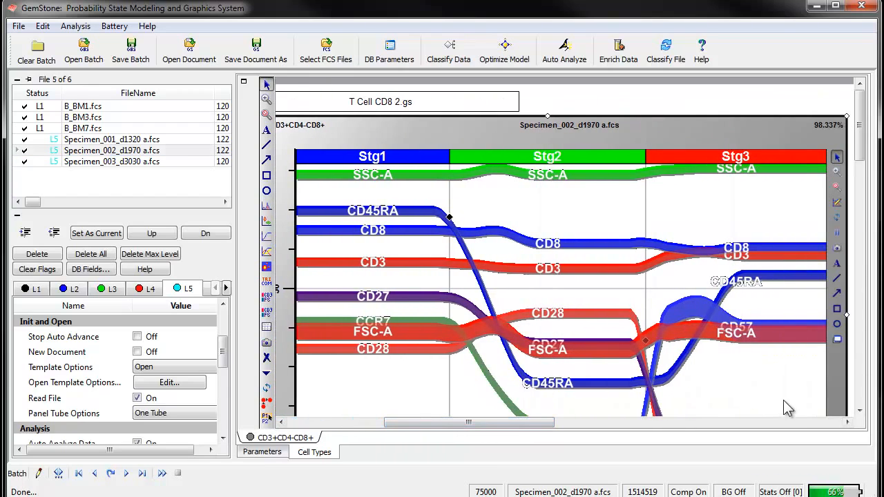
click(860, 411)
click(860, 411)
click(860, 411)
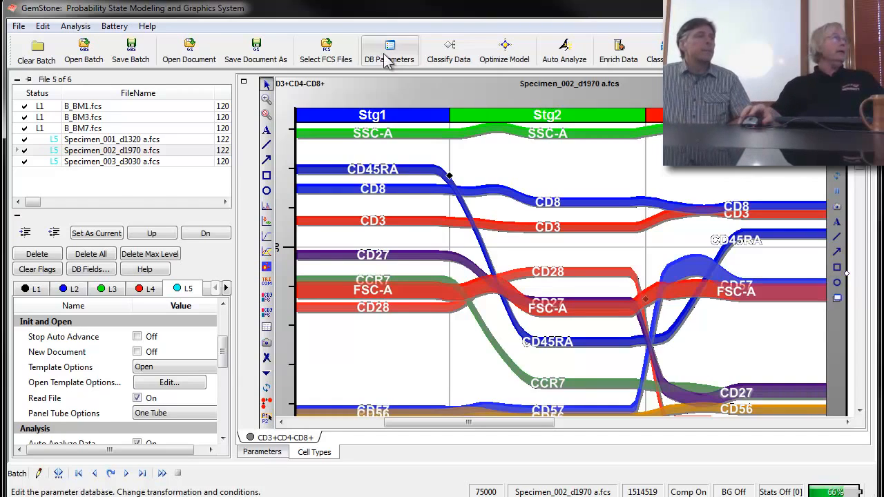
Step: Run the batch file Specimen_003_d3030 a.fcs through the template and review its parameter overlay
double_click(41, 165)
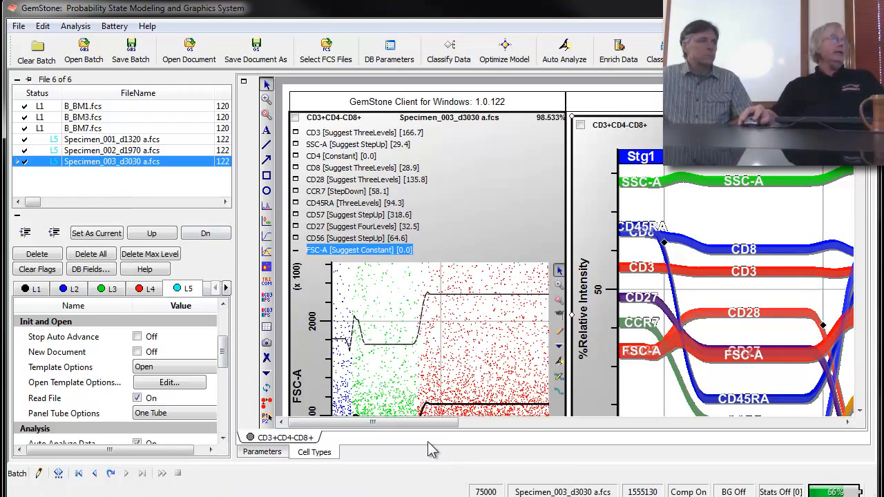
drag(424, 422, 515, 452)
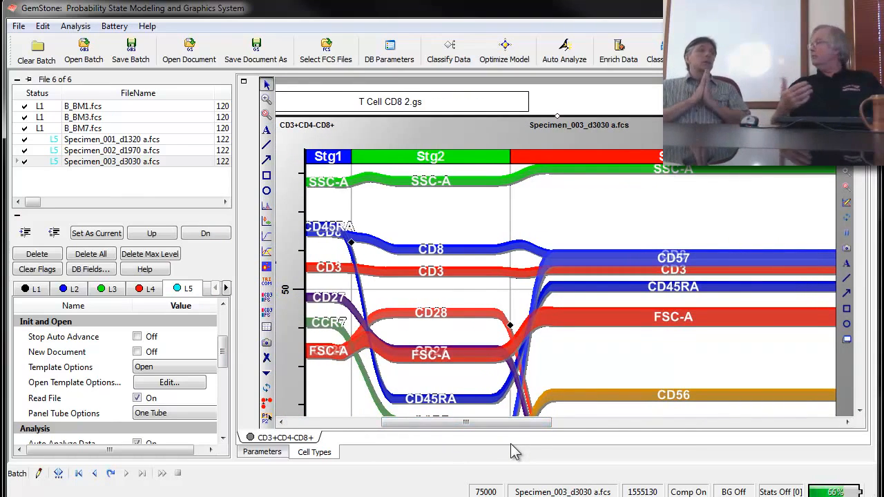